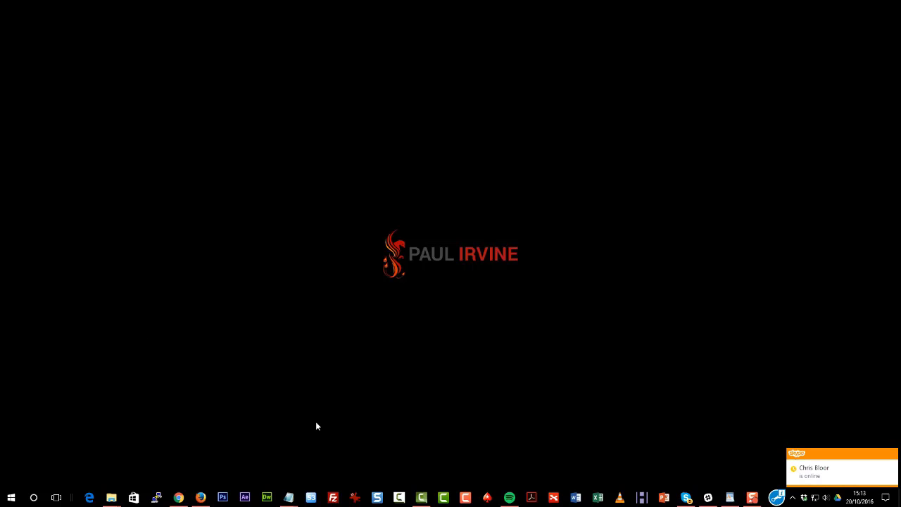
Dismiss the online-status notice and show the Library's folder list.
click(421, 501)
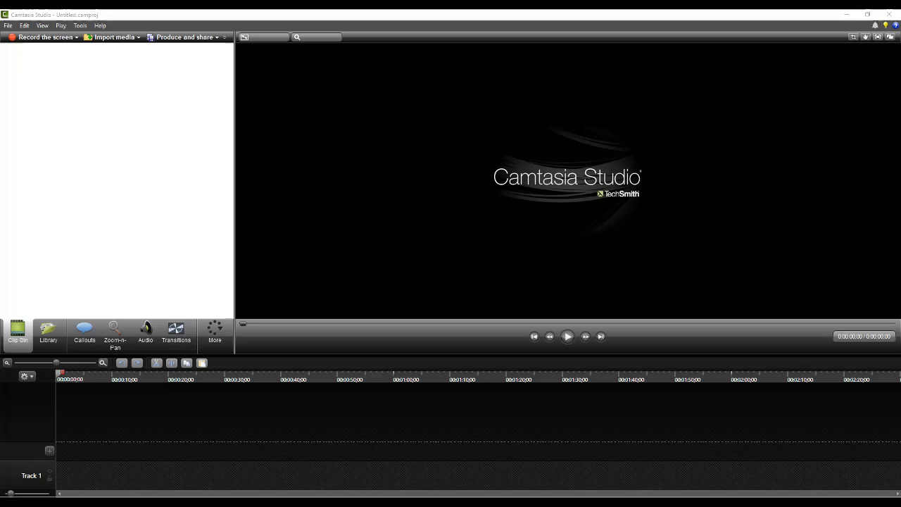
click(48, 332)
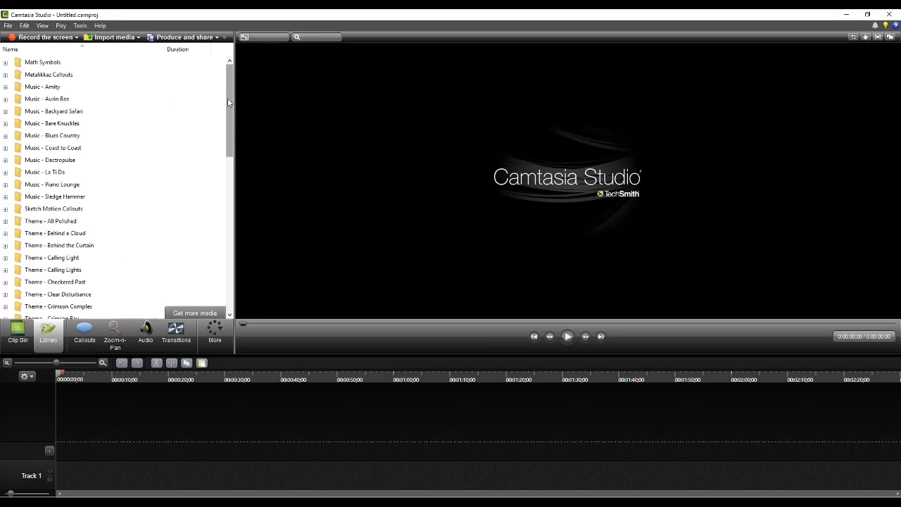
scroll(227, 102, down, 1)
Start renaming the Music - Backyard Safari folder, then cancel to keep its original name.
click(76, 99)
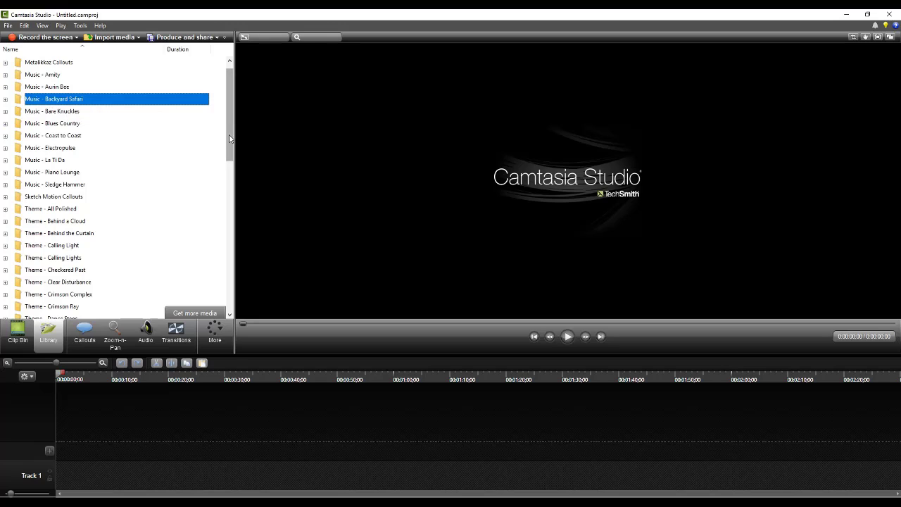
mouse_move(229, 139)
mouse_down()
mouse_move(223, 168)
mouse_move(221, 110)
mouse_up()
click(54, 111)
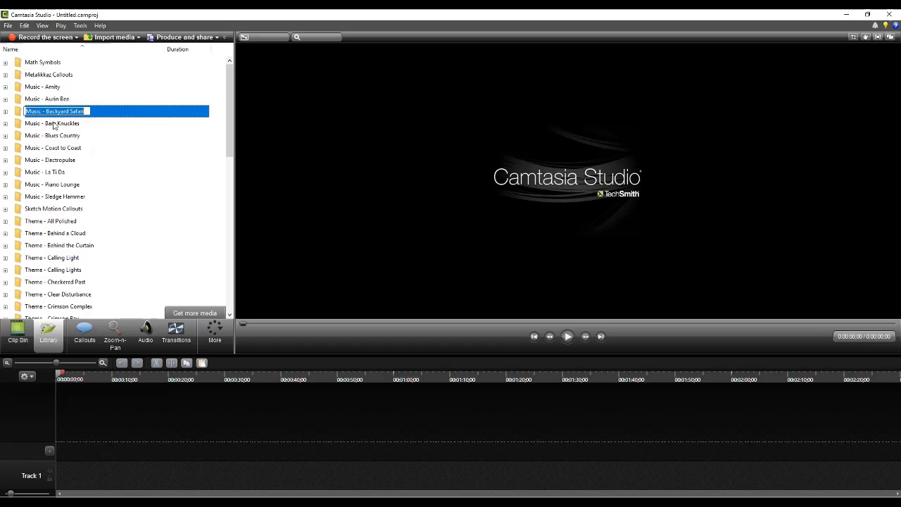
key(Return)
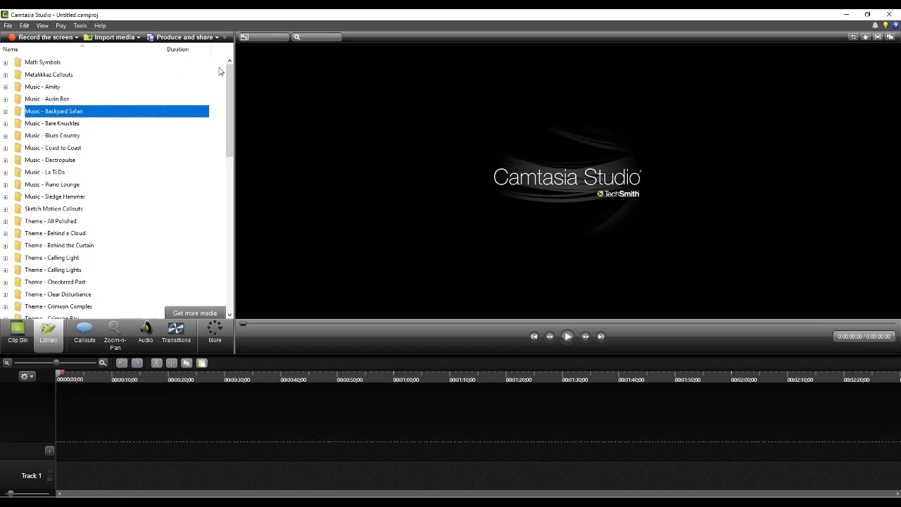
mouse_move(230, 106)
mouse_down()
mouse_move(229, 259)
mouse_move(227, 83)
mouse_up()
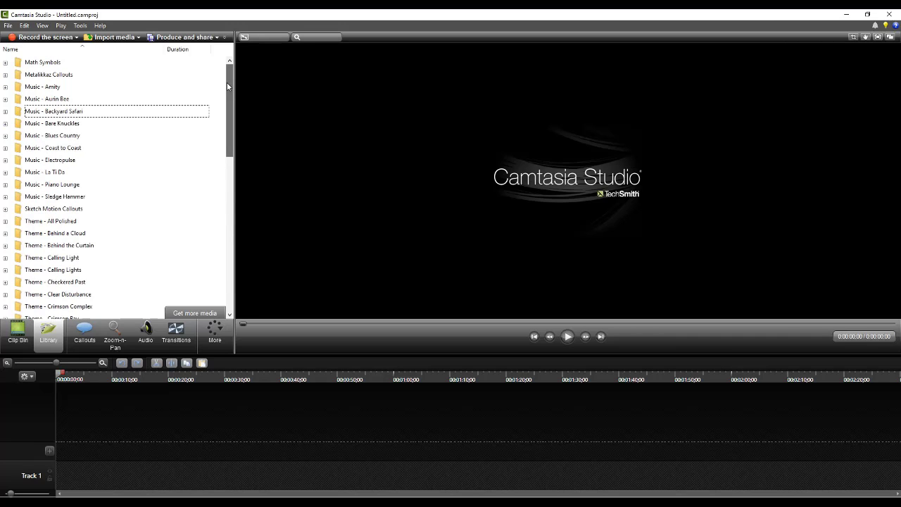
Set up a library zip export to a LibPkg .libzip file in My Documents\Camtasia Studio.
click(9, 27)
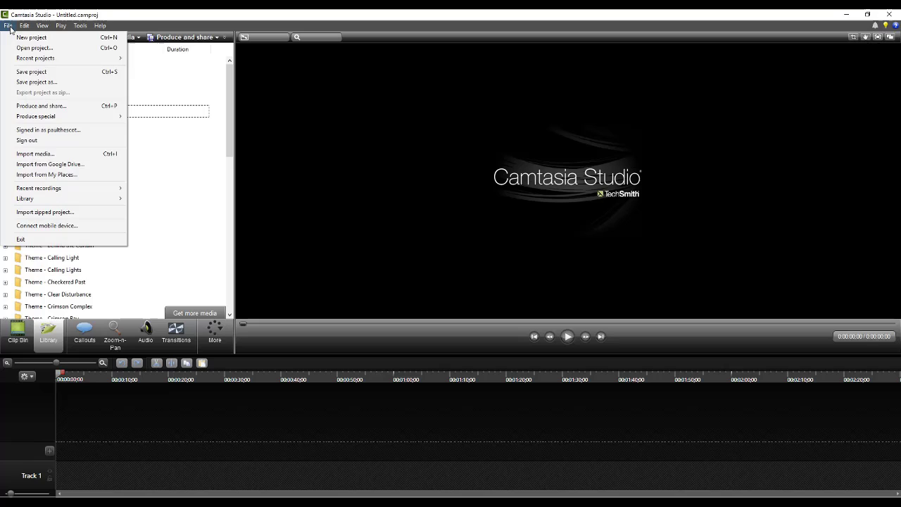
mouse_move(67, 198)
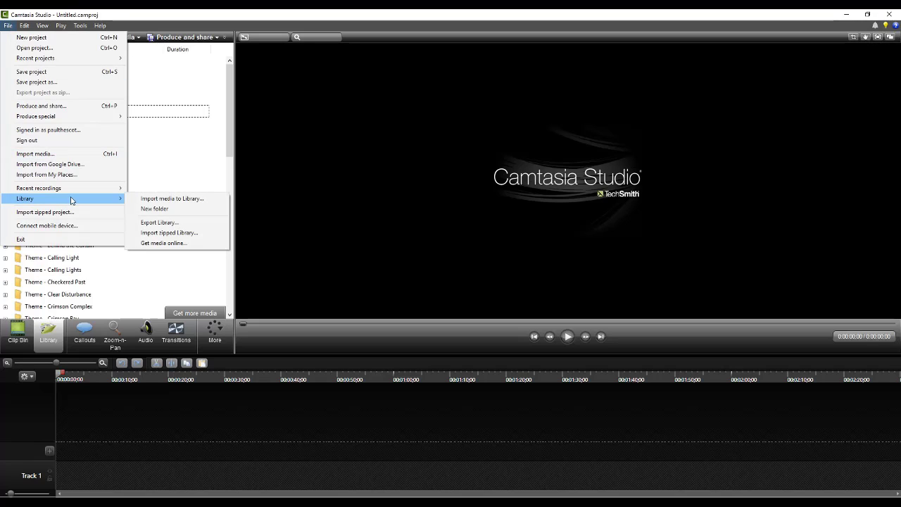
click(182, 226)
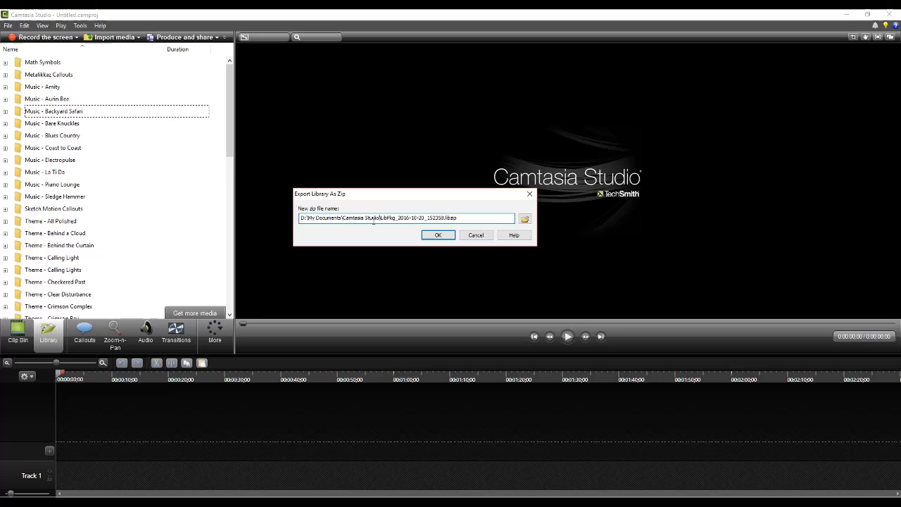
click(523, 220)
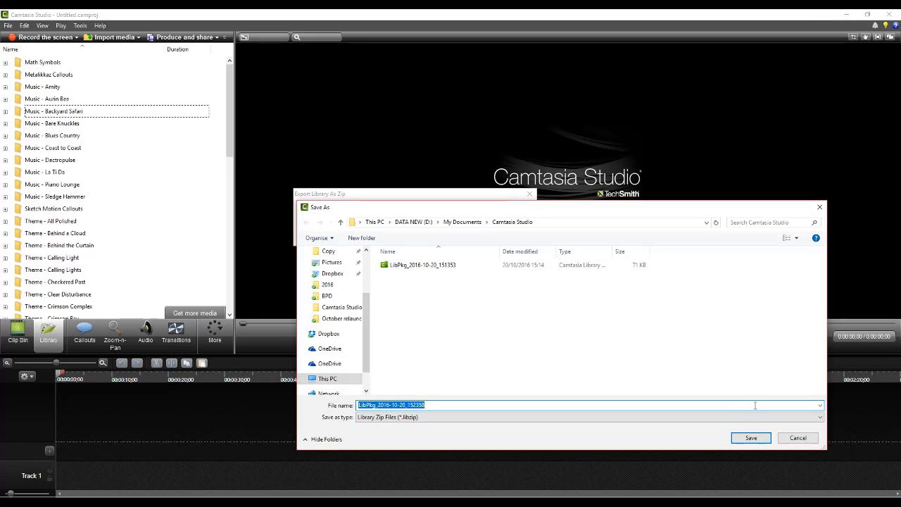
click(796, 438)
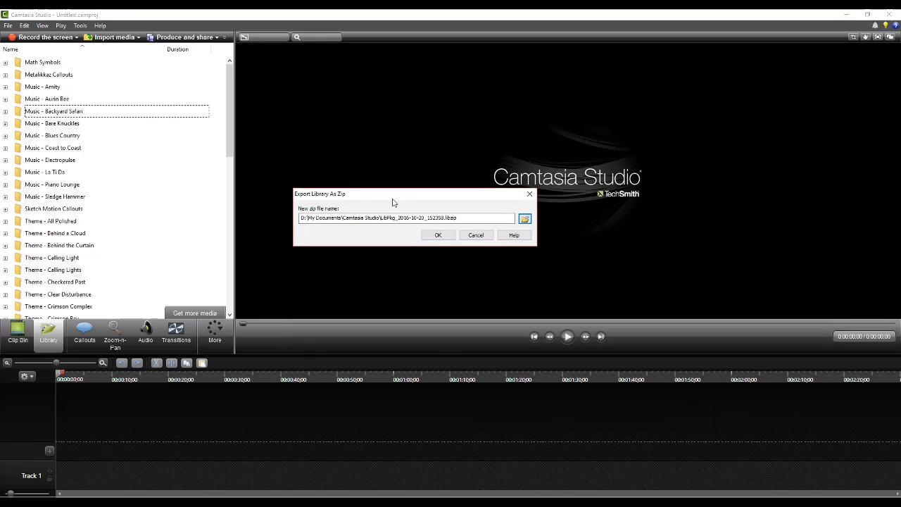
Confirm the Export Library As Zip settings to start packing the library.
click(439, 236)
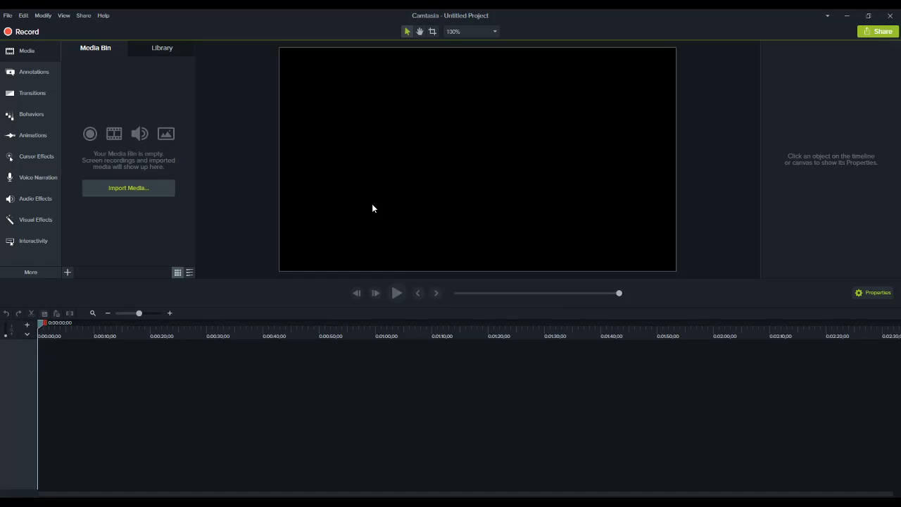
Import the zipped library LibPkg_2016-10-20_152358.libzip into Camtasia 9.
click(6, 15)
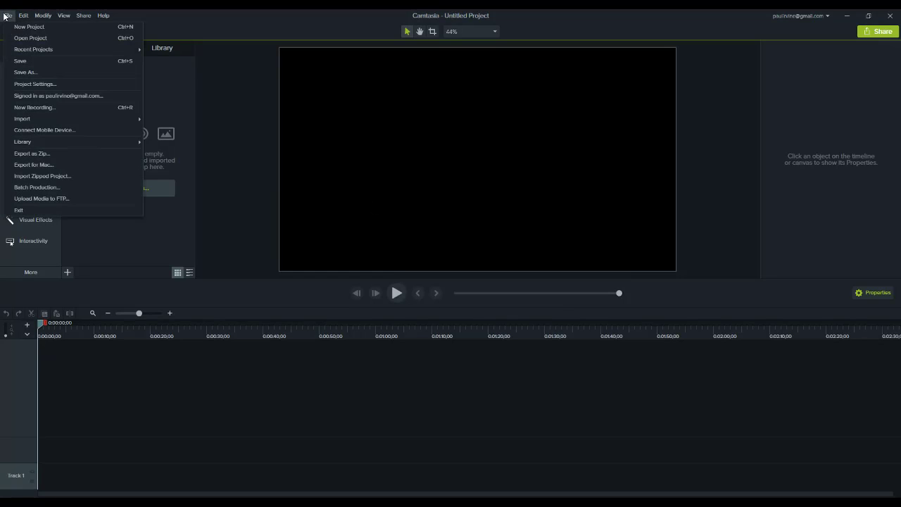
mouse_move(22, 142)
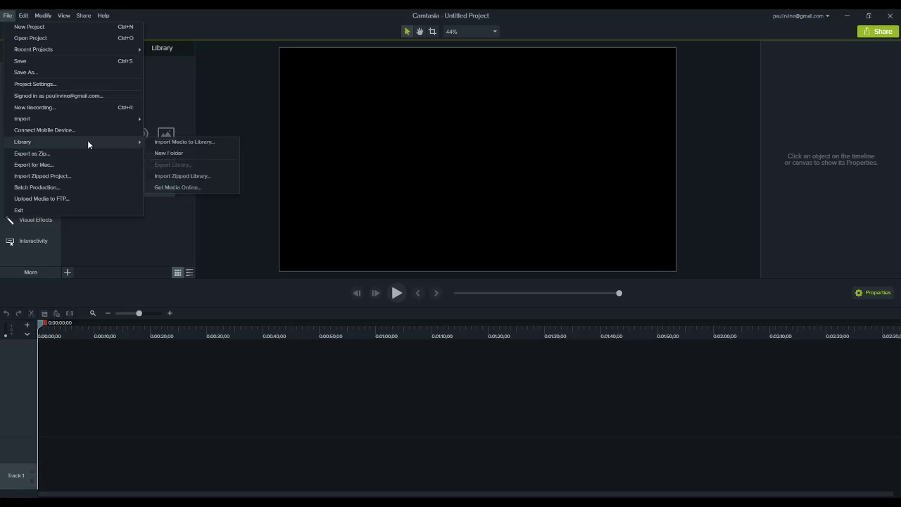
click(180, 177)
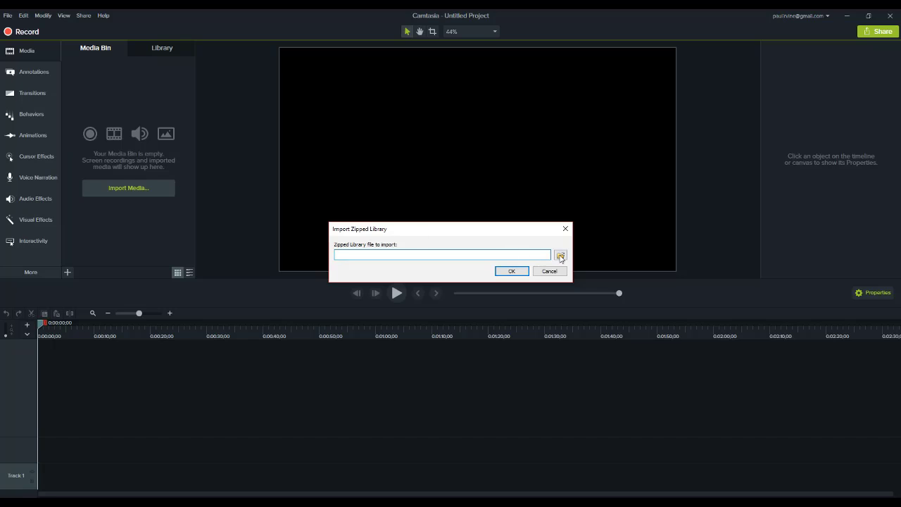
click(561, 255)
drag(479, 243, 399, 171)
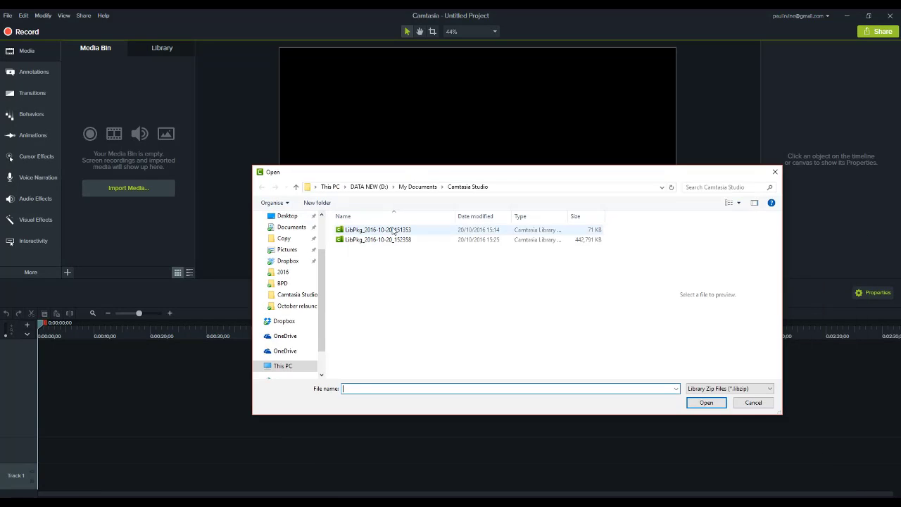
click(342, 243)
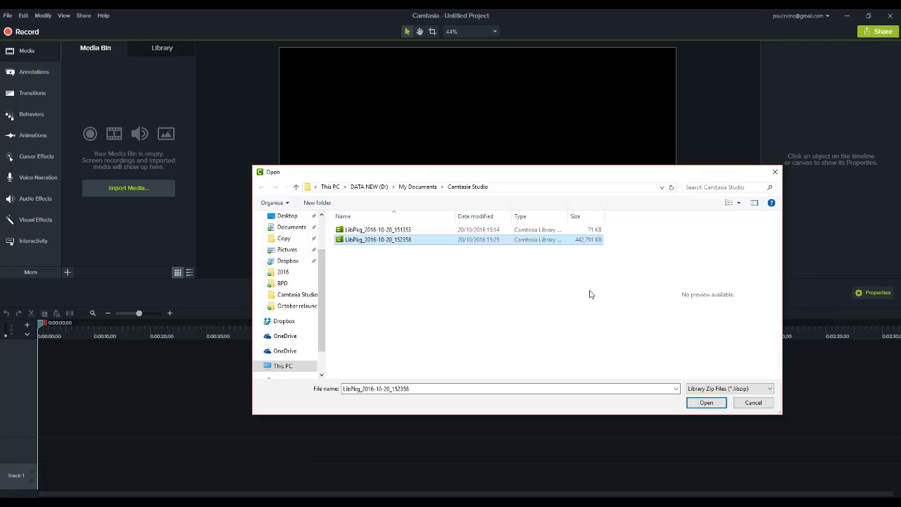
click(707, 403)
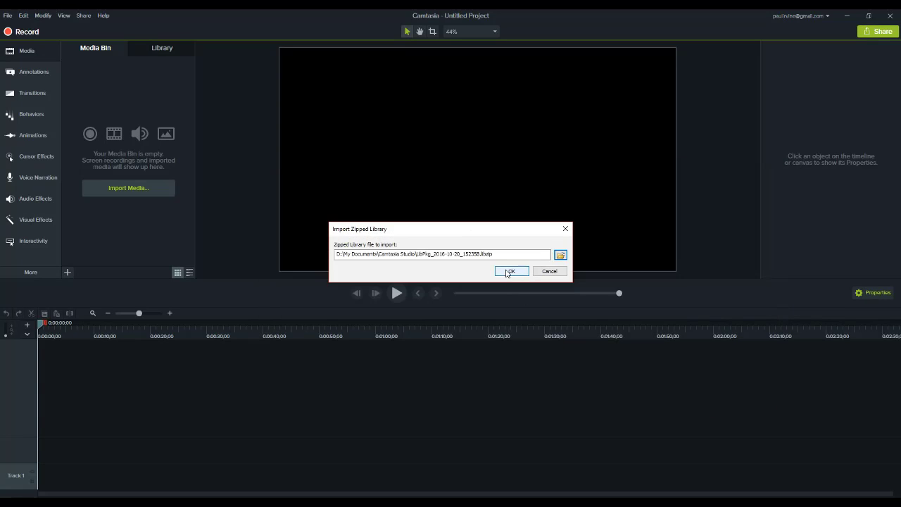
click(506, 271)
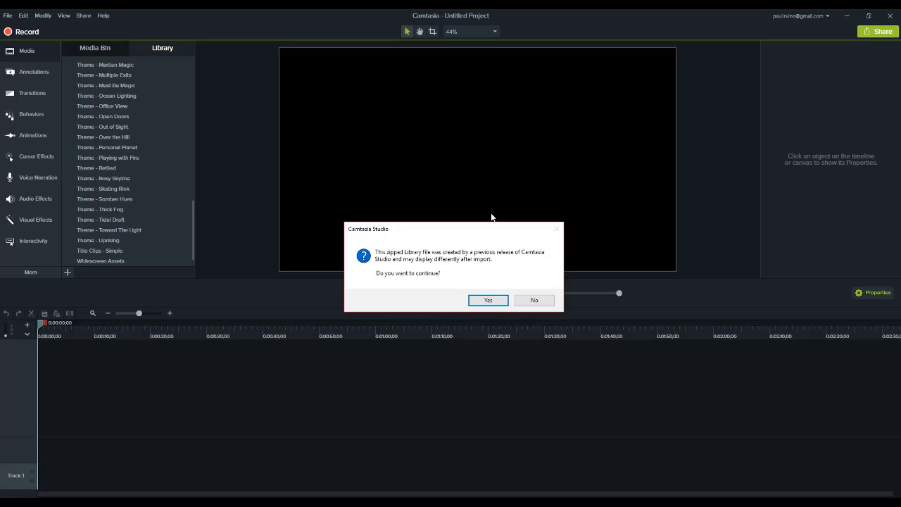
Continue importing the older-version library and scroll through the imported folders.
click(488, 300)
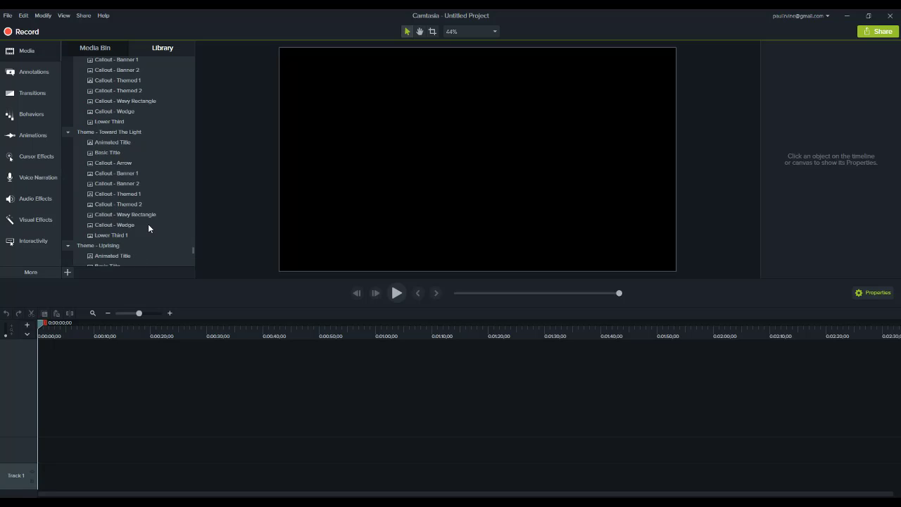
scroll(148, 224, down, 3)
scroll(142, 223, down, 3)
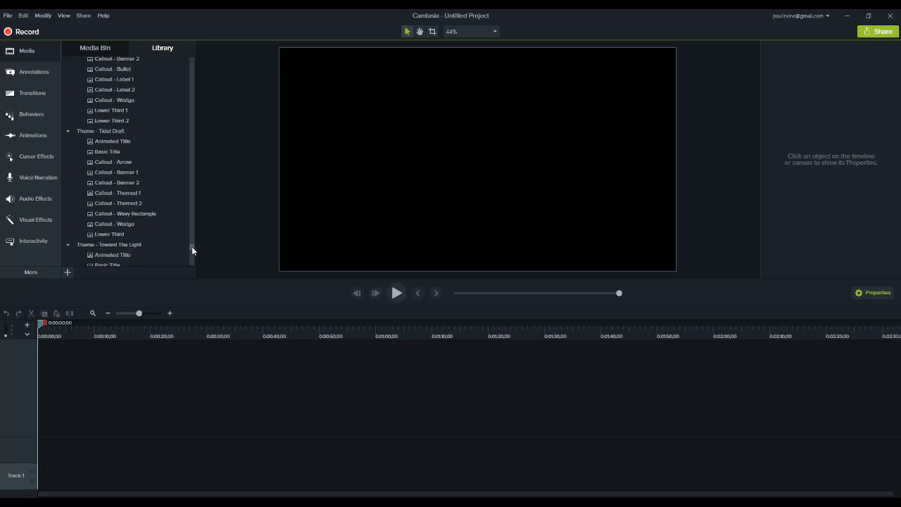
drag(192, 246, 197, 56)
Collapse the Math Symbols, Metallikaz Callouts, Music - Amity and Music - Aurin Bee folders.
click(69, 154)
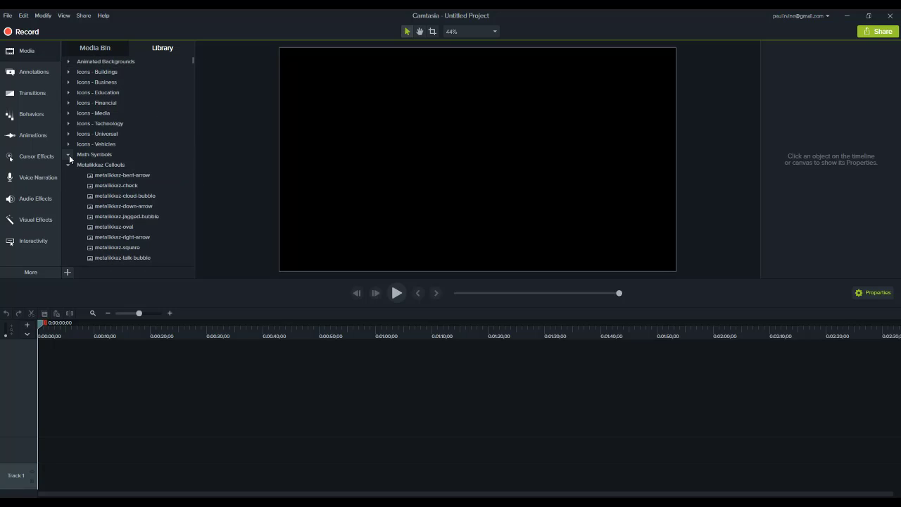
click(68, 165)
click(68, 205)
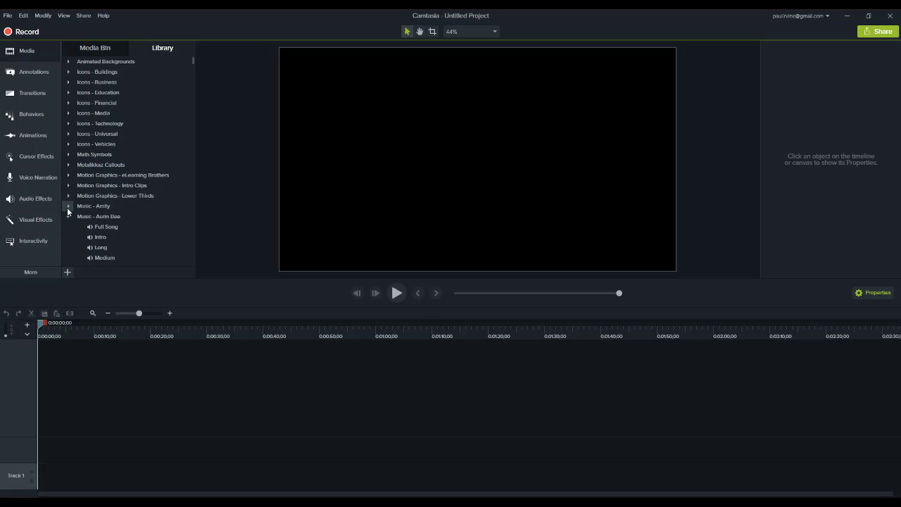
click(67, 217)
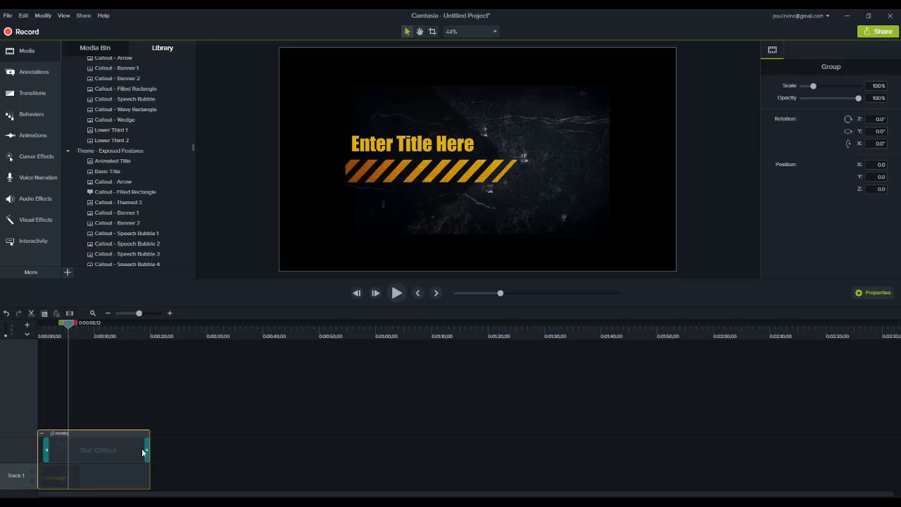